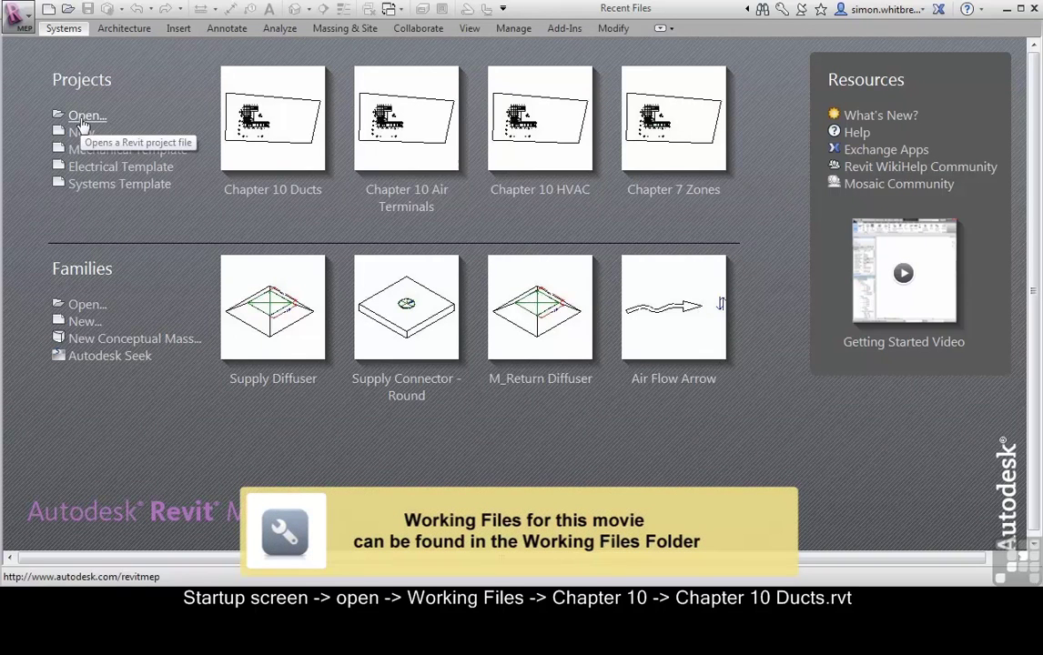
- Open Chapter 10 Ducts.rvt from the Chapter 10 working files folder
left_click(80, 116)
left_click(222, 141)
double_click(318, 289)
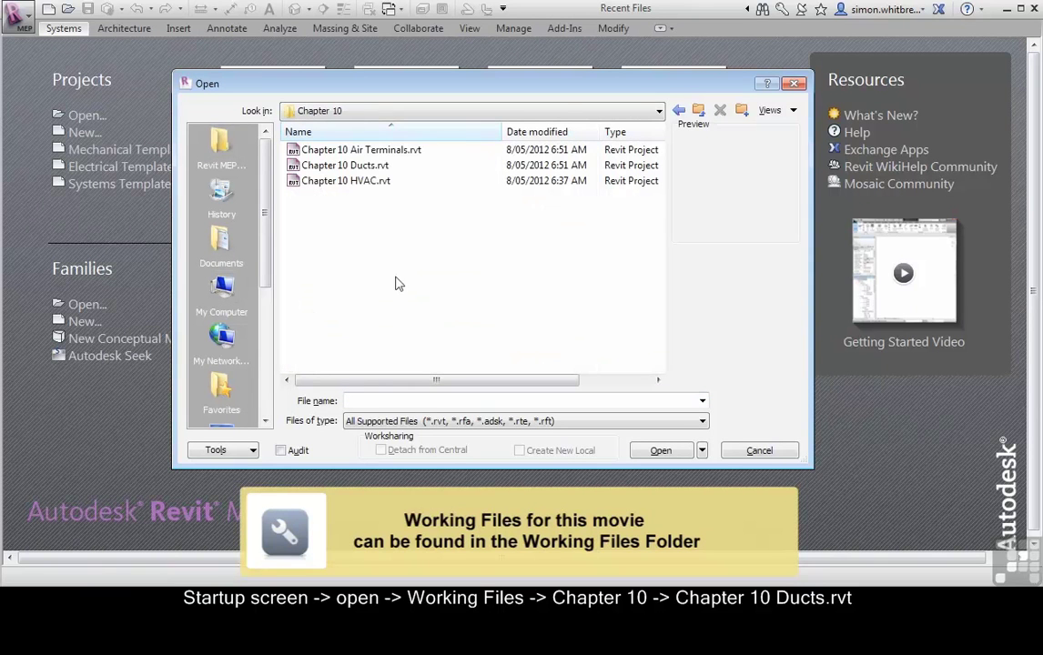
left_click(318, 168)
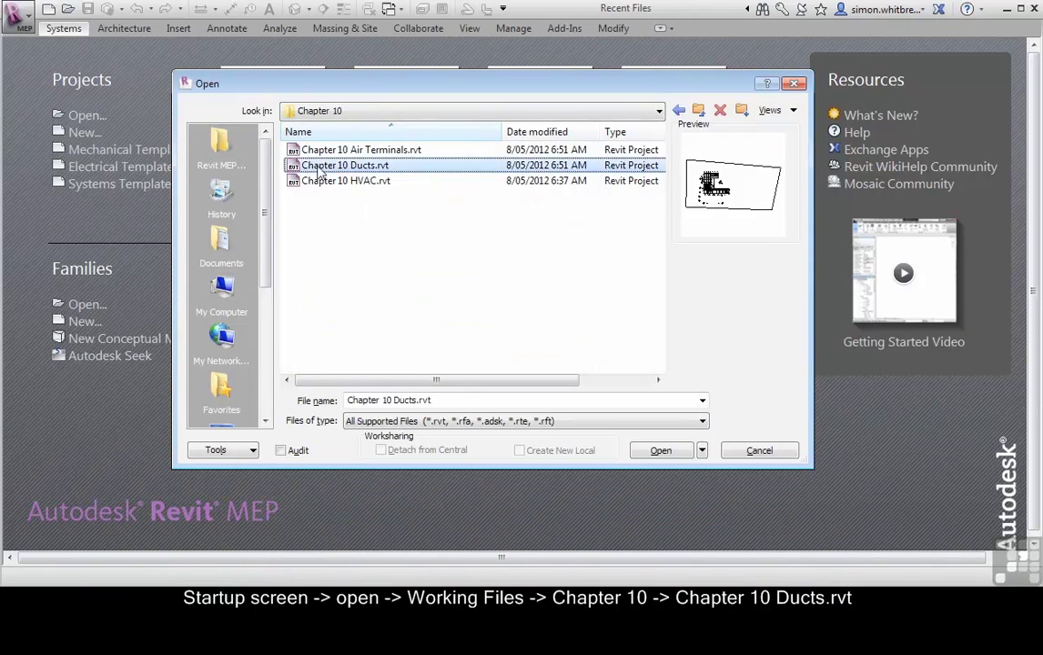
left_click(659, 451)
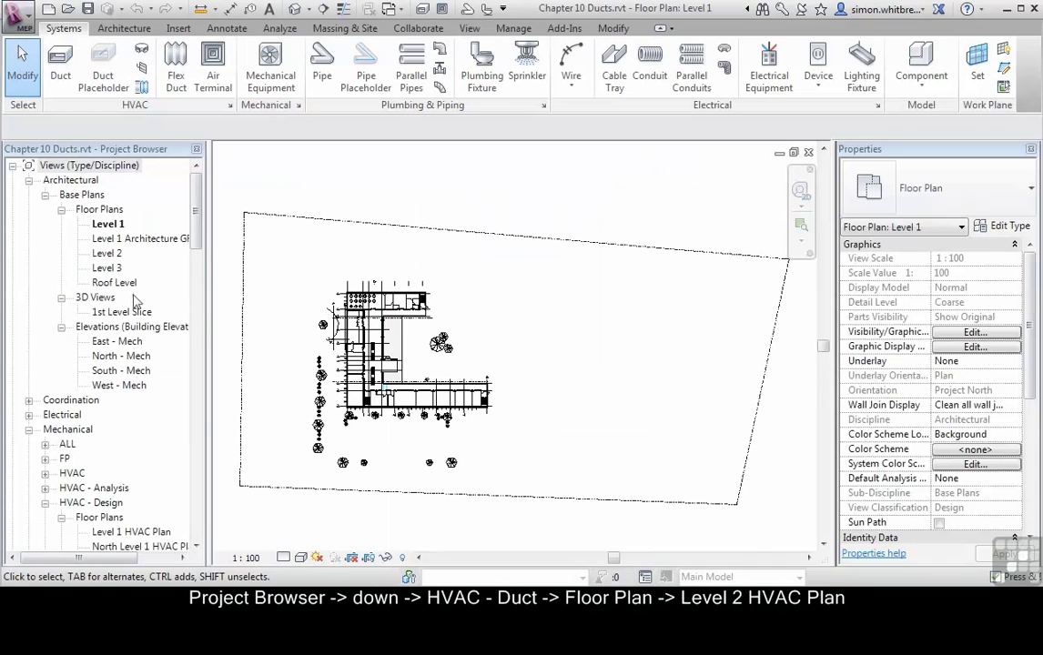
- Open the Level 2 HVAC Plan view under HVAC - Duct > Floor Plans
left_click_drag(197, 210, 195, 284)
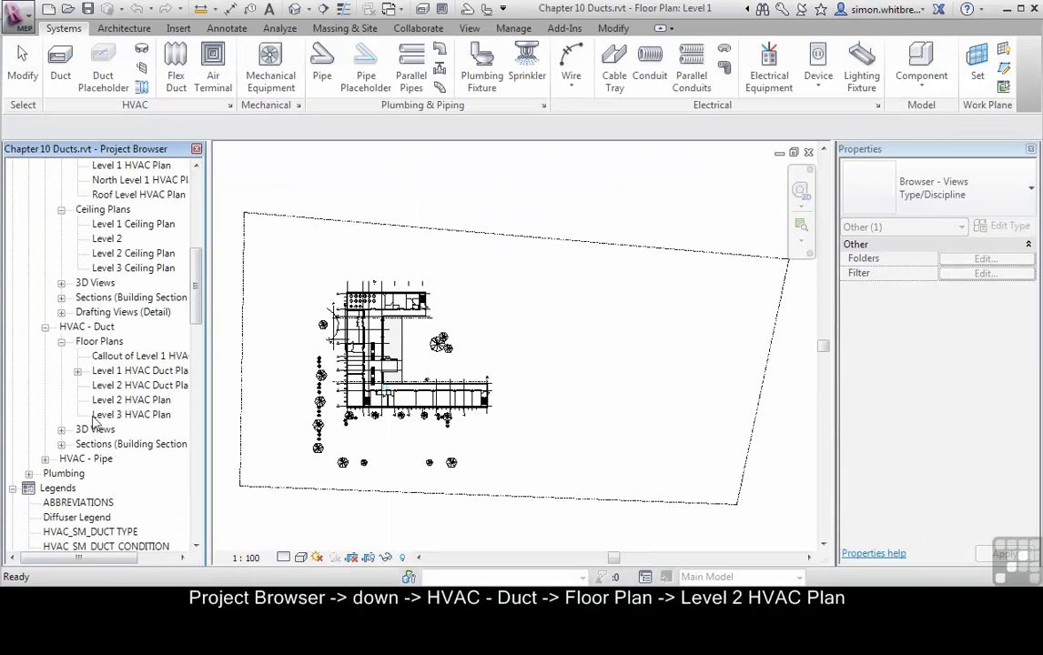
left_click(70, 329)
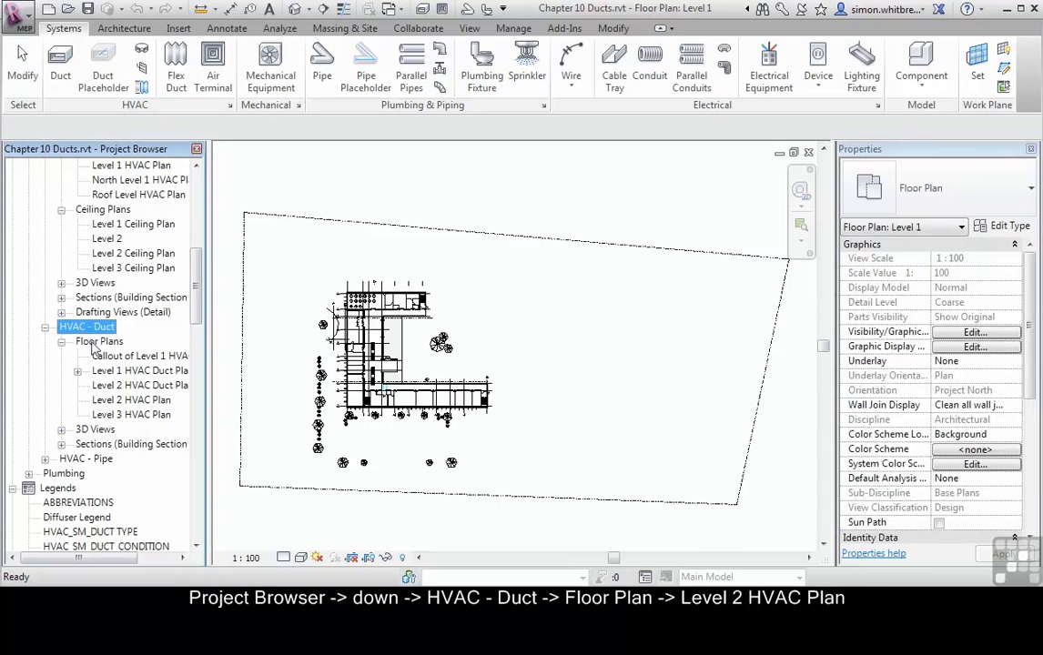
left_click(97, 343)
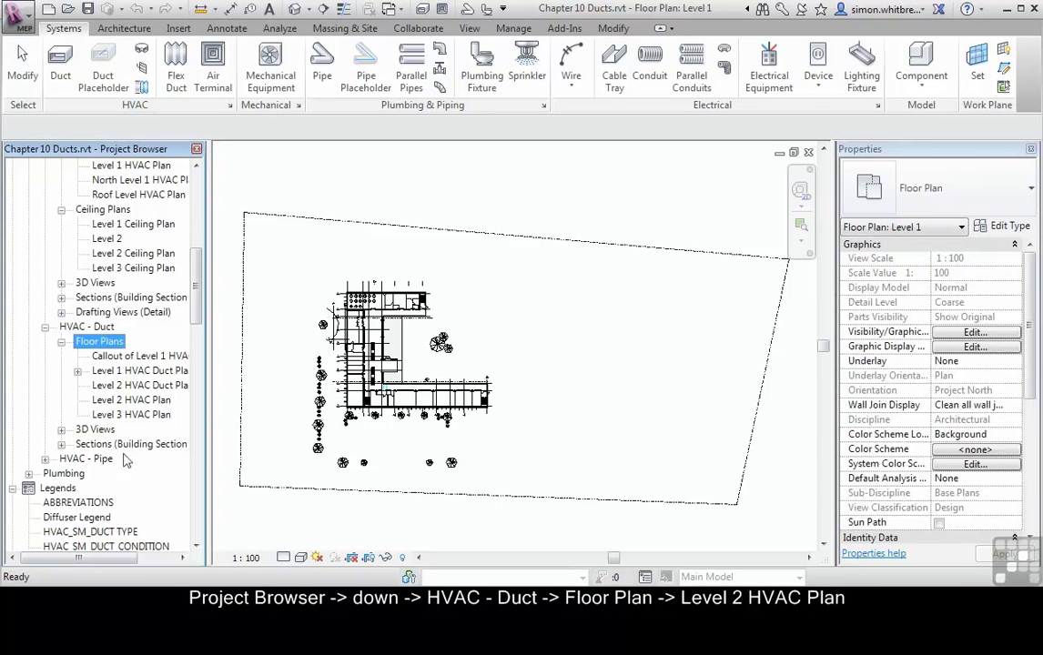
left_click(106, 401)
double_click(107, 401)
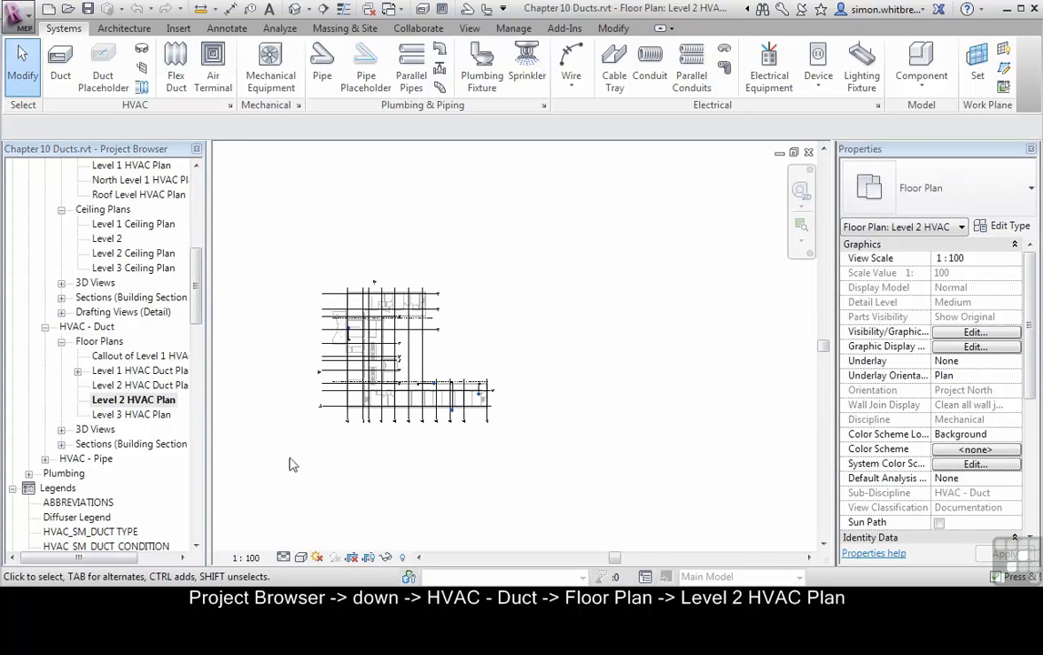
- Zoom in and pan the plan to frame the building's north rooms
scroll(360, 321, "up", 5)
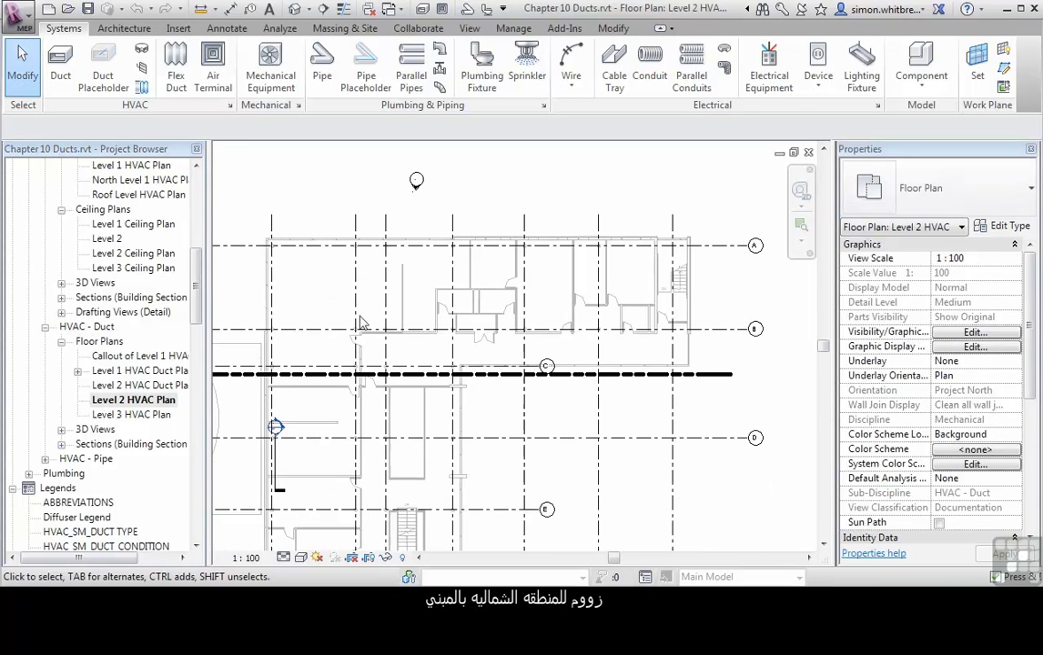
scroll(292, 314, "up", 2)
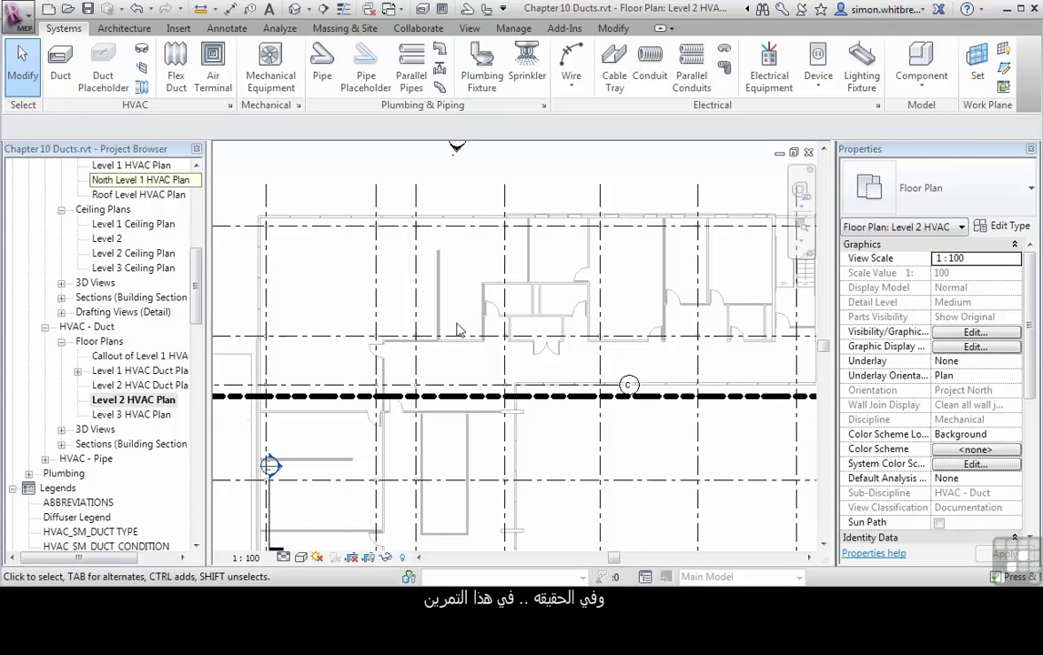
middle_click_drag(374, 283, 349, 245)
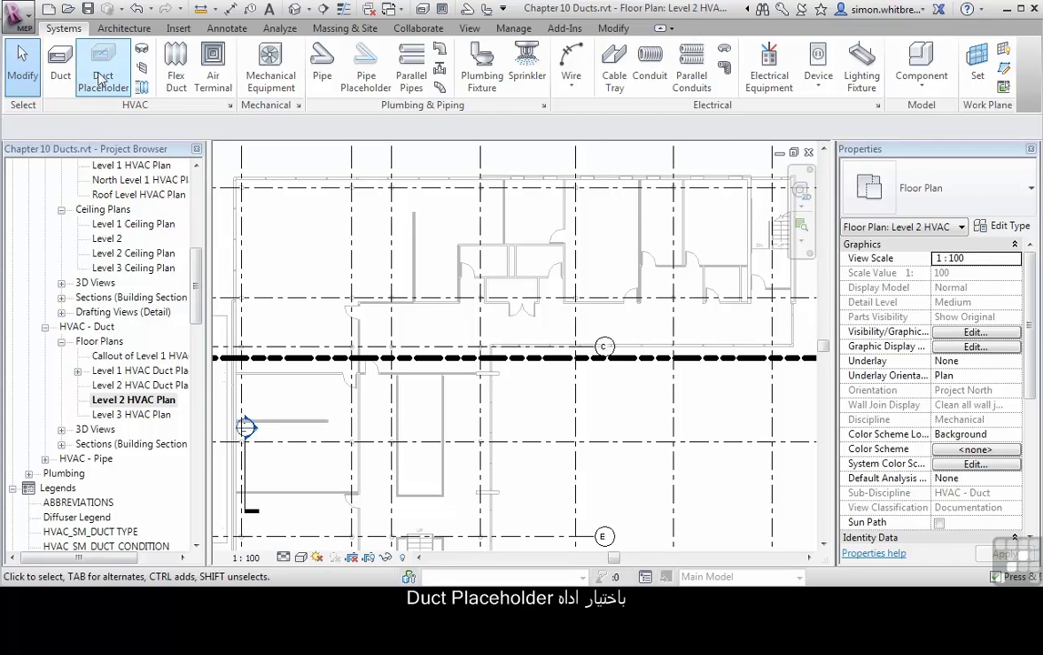
- Draw a 400 x 300 duct placeholder run across the north rooms, turning down past grid line C
left_click(103, 79)
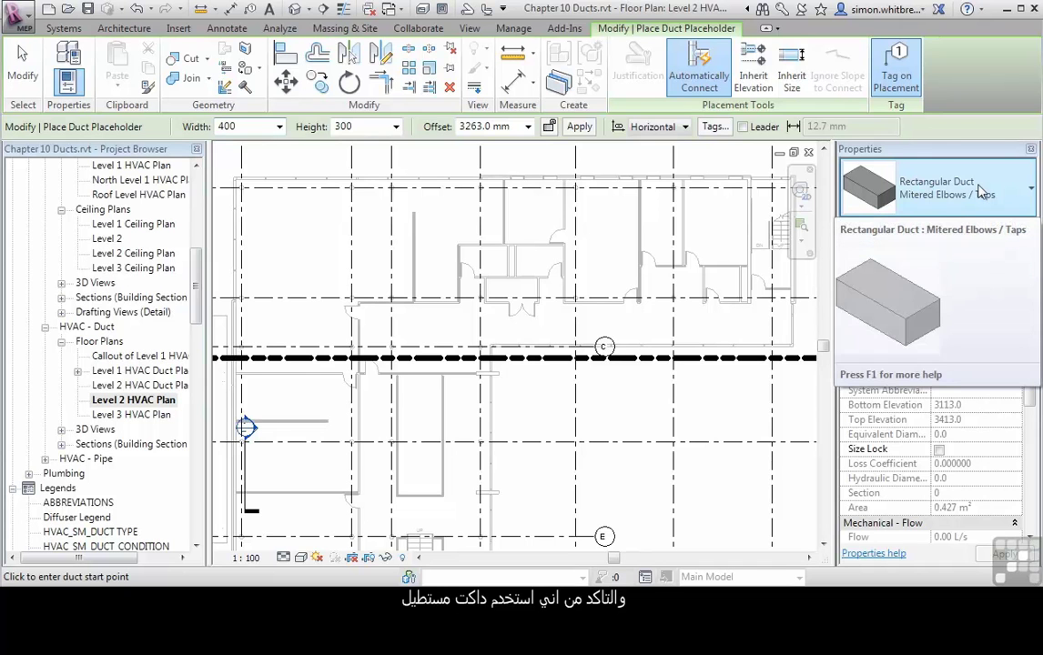
left_click(719, 312)
left_click(370, 312)
left_click(370, 514)
left_click(26, 78)
left_click(25, 78)
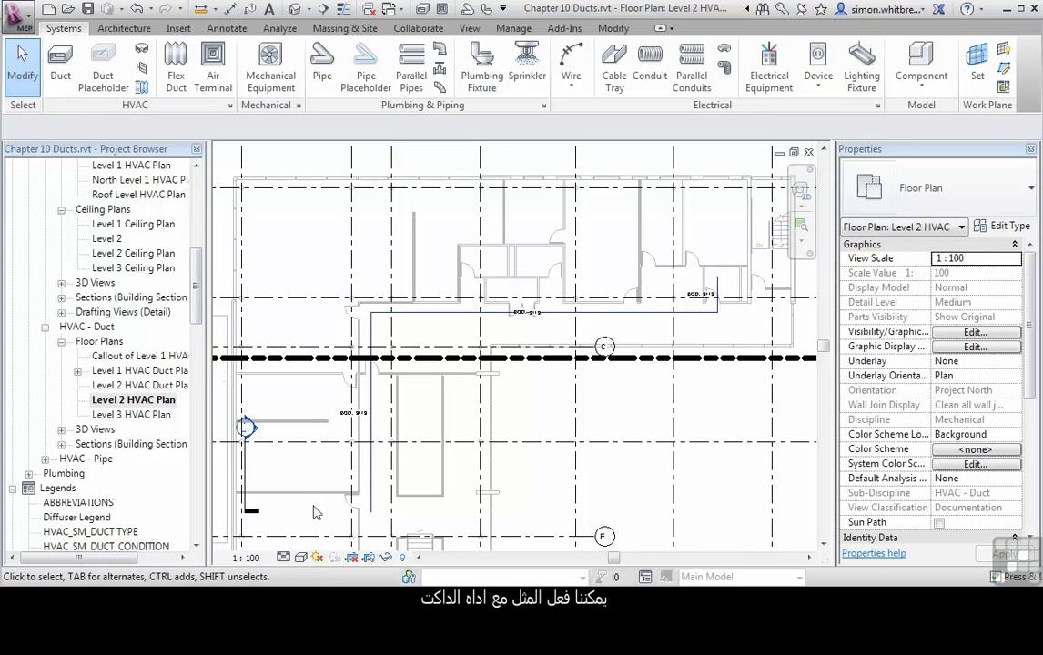
- Set up a Supply Air duct at 600 x 300 with a 3200 mm offset
left_click(60, 73)
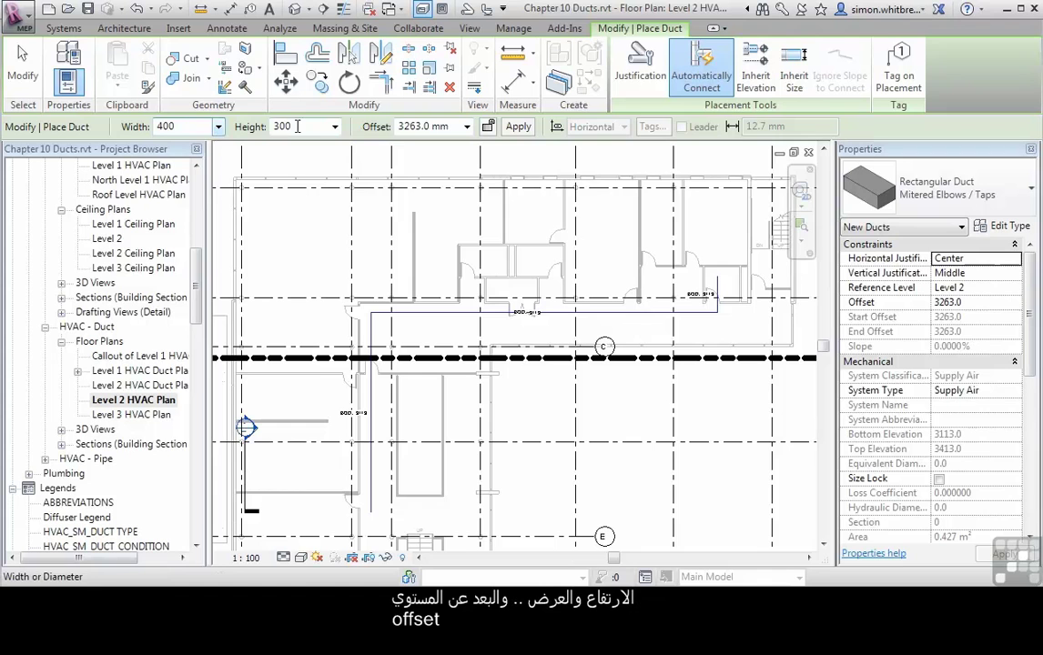
left_click(207, 126)
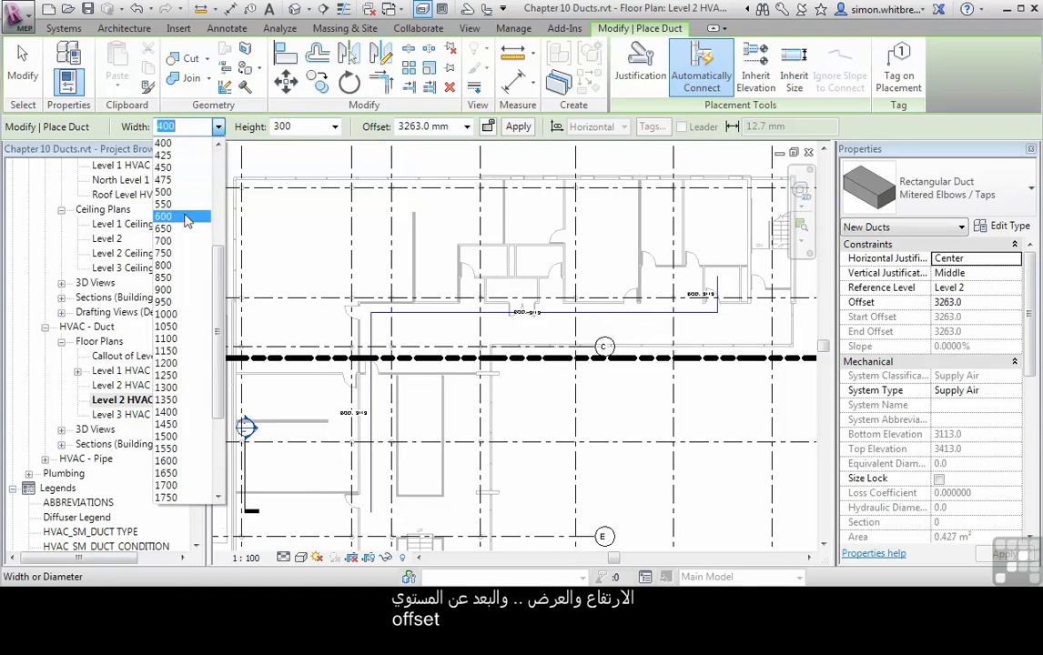
left_click(182, 198)
left_click(400, 127)
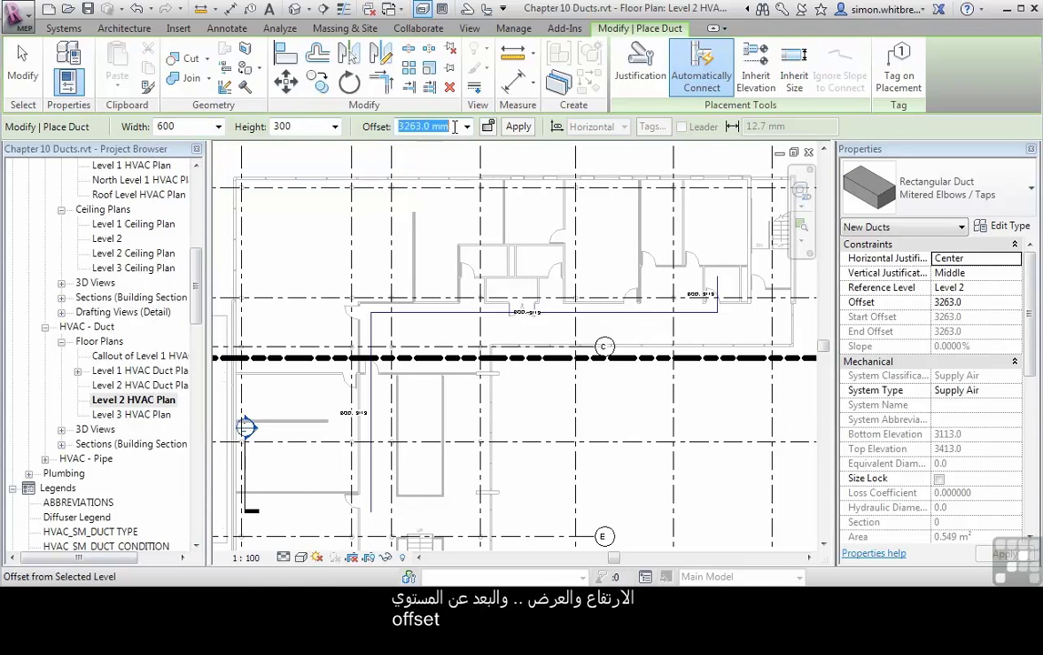
type("3200")
left_click(518, 127)
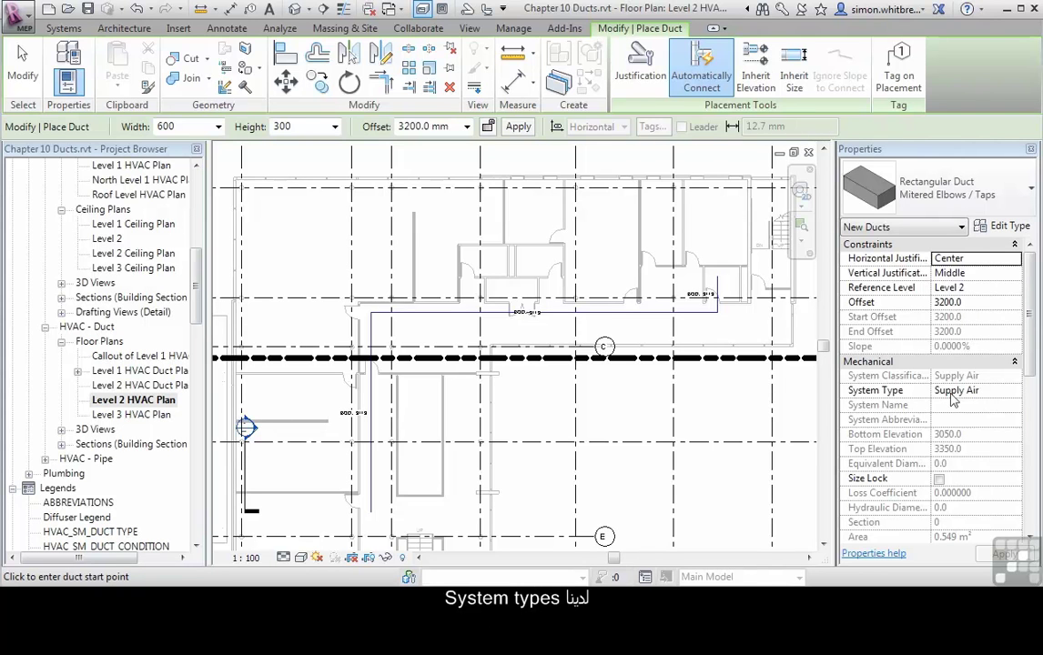
left_click(727, 278)
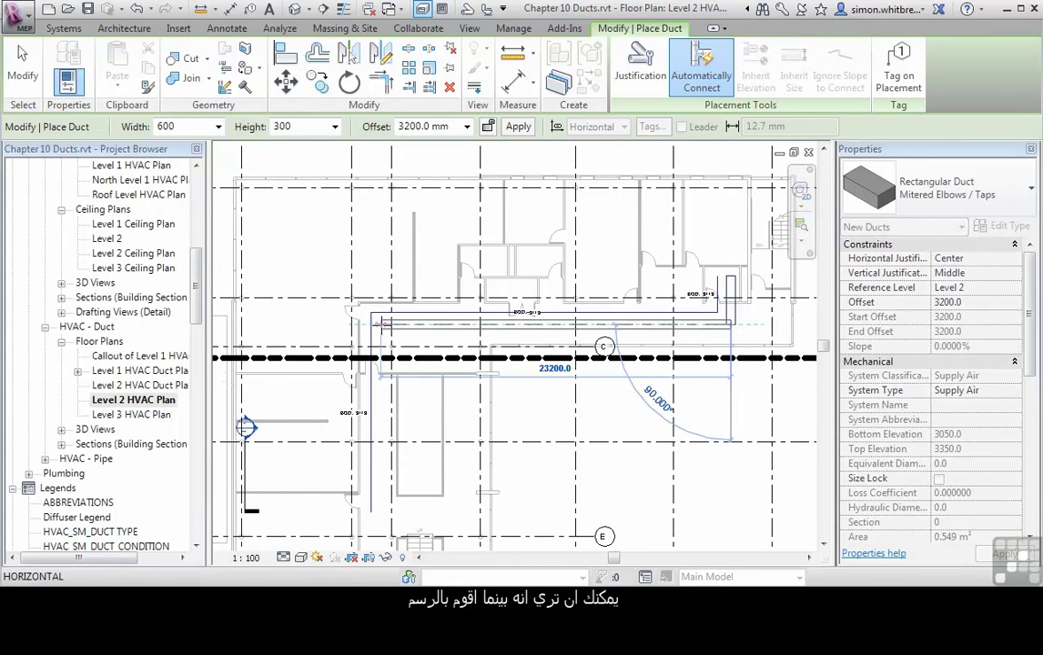
left_click(381, 323)
left_click(381, 512)
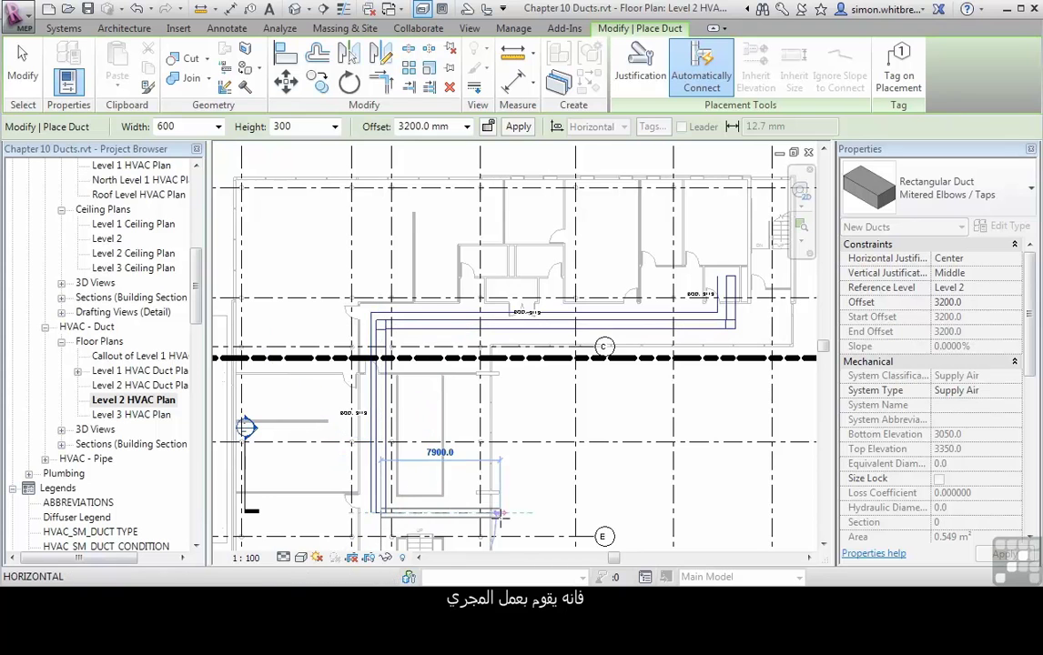
left_click(23, 71)
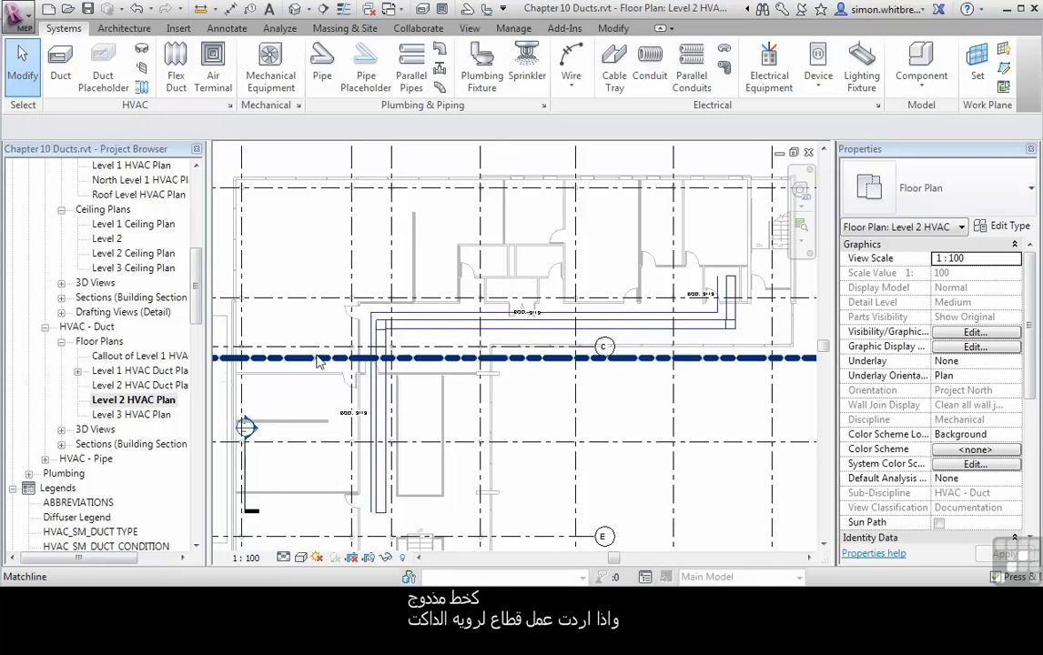
- Draw a section line vertically across the Level 2 ducts
left_click(322, 8)
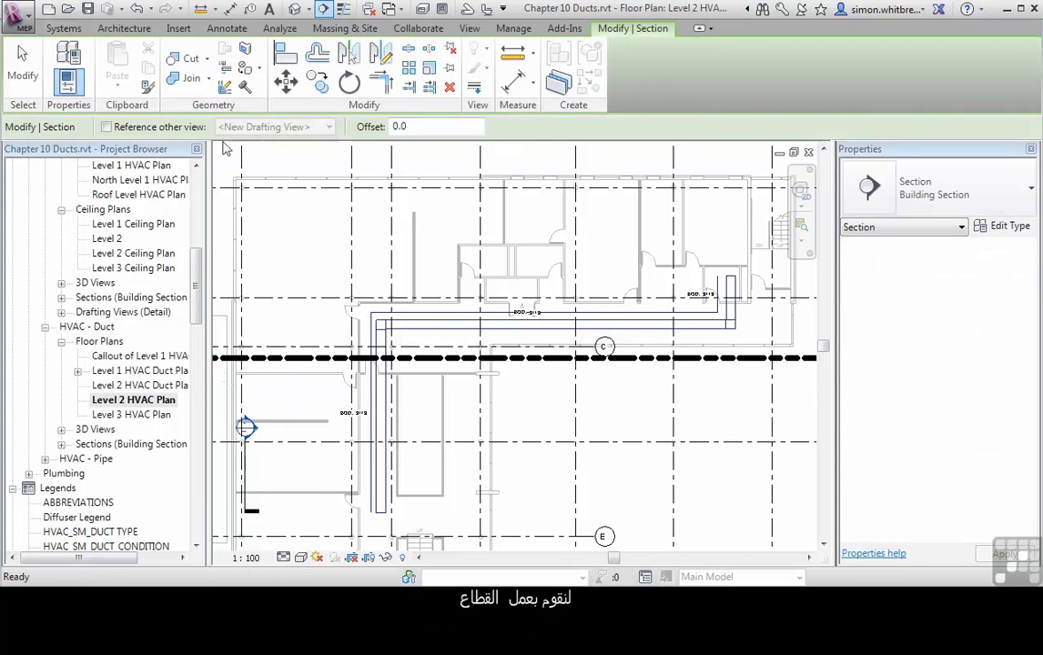
left_click(598, 261)
left_click(599, 381)
key("Escape")
- Open the new section view and set it to Medium detail level
double_click(599, 261)
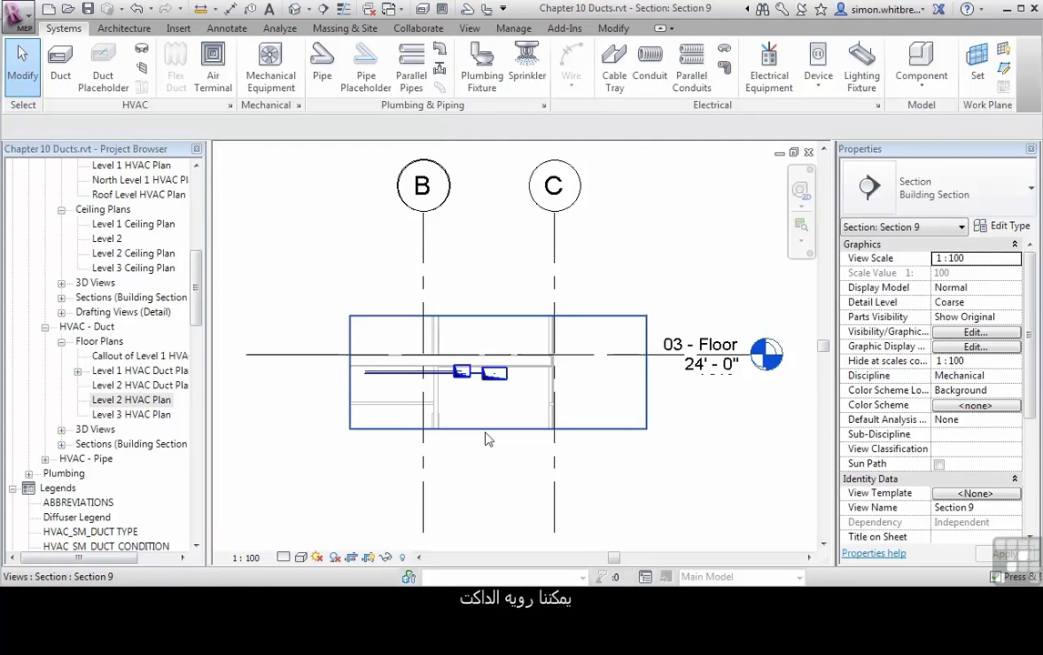
left_click(283, 556)
left_click(310, 524)
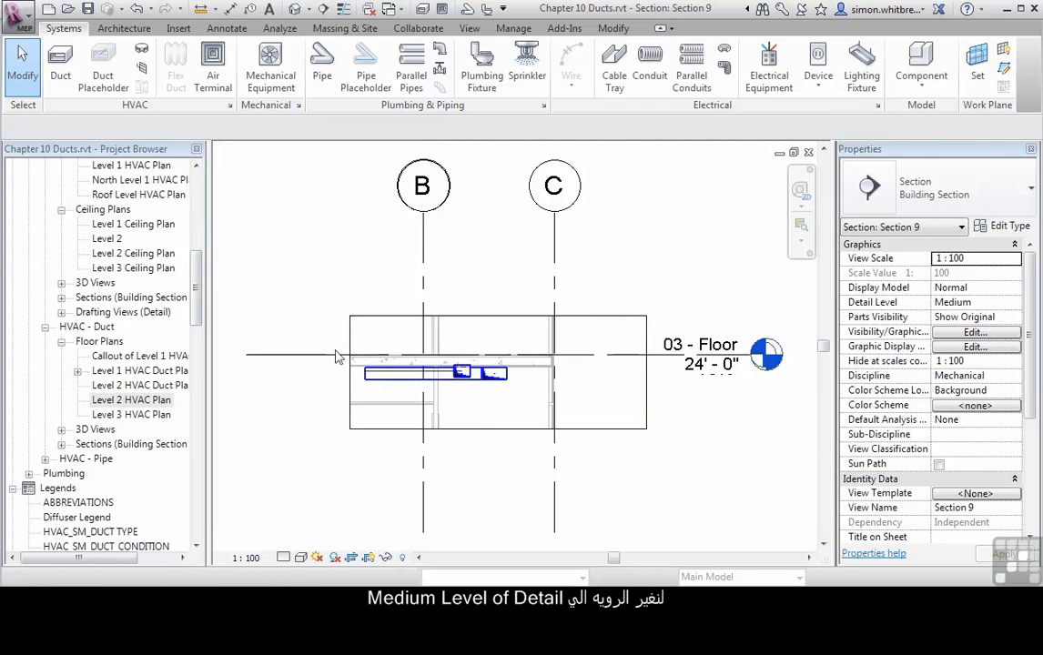
scroll(440, 394, "up", 5)
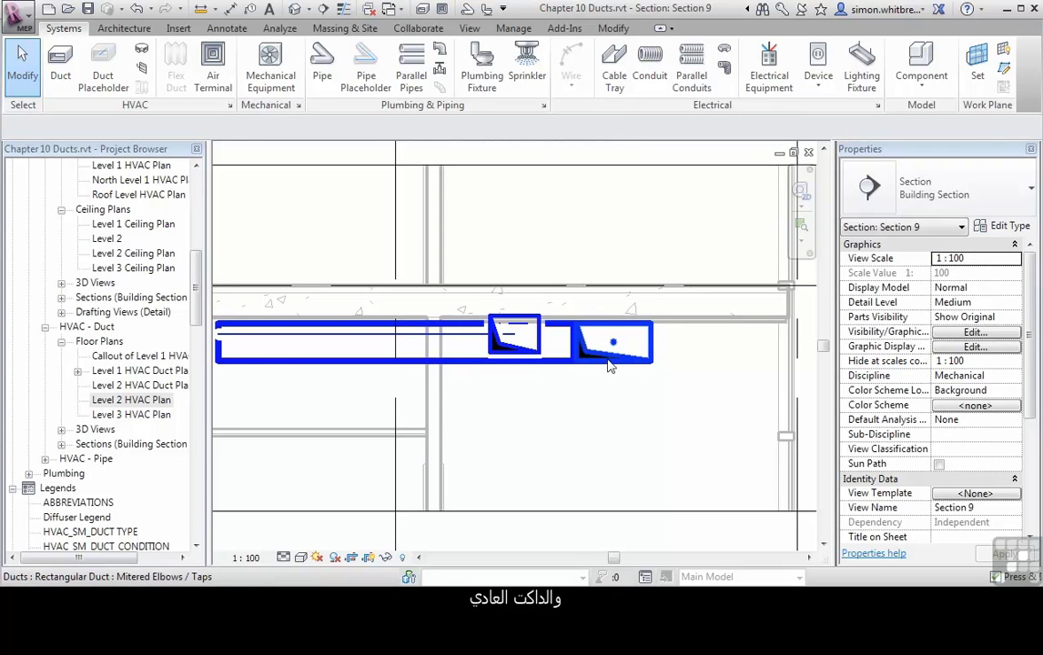
- Return to the Level 2 HVAC Plan and zoom to the duct's corner
double_click(114, 402)
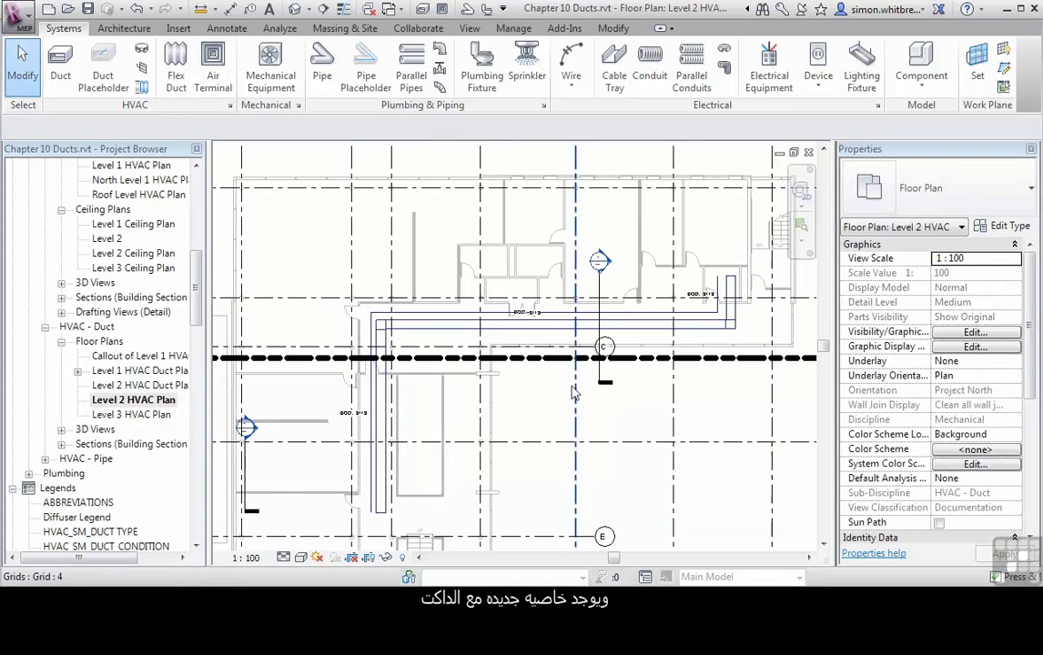
scroll(696, 312, "up", 5)
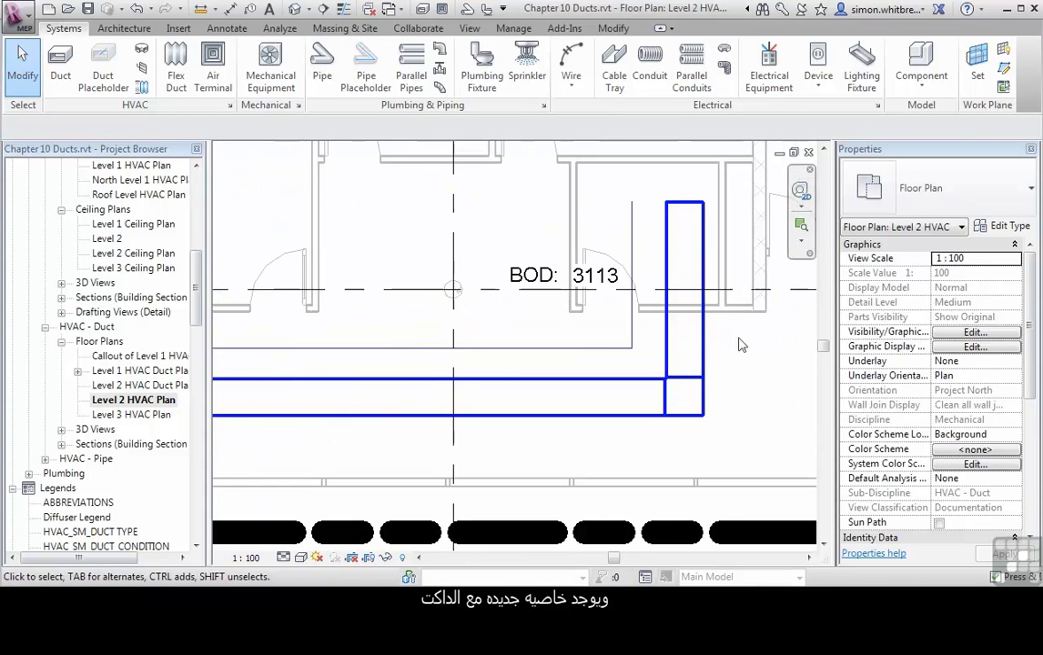
middle_click_drag(706, 354, 449, 339)
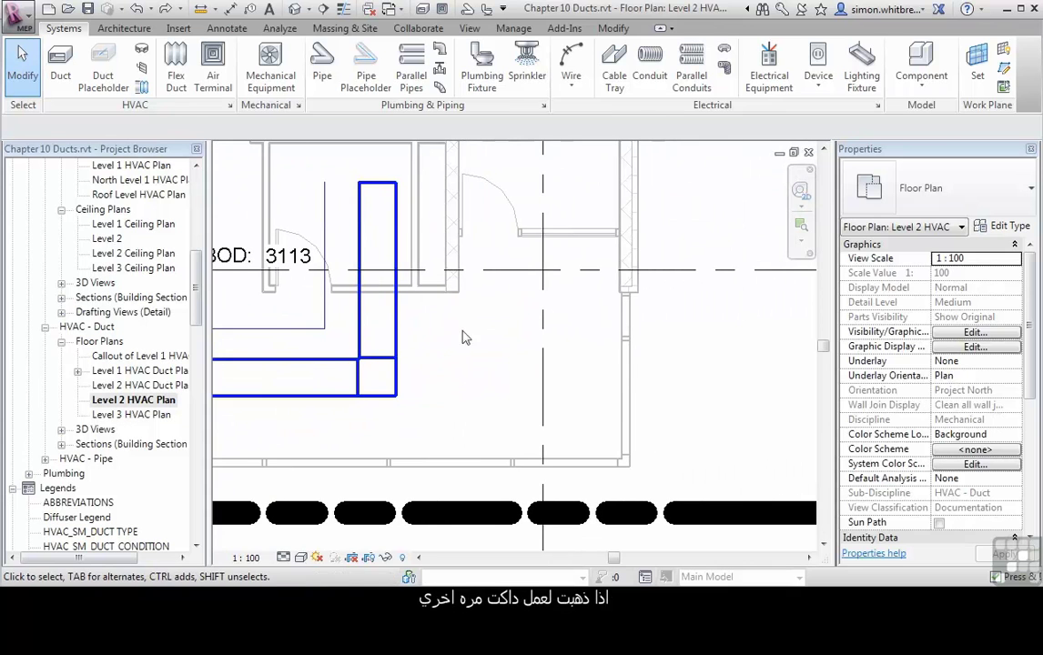
- Draw a 600 x 300 supply duct at 3200 offset crossing the vertical duct with a cross fitting
left_click(60, 68)
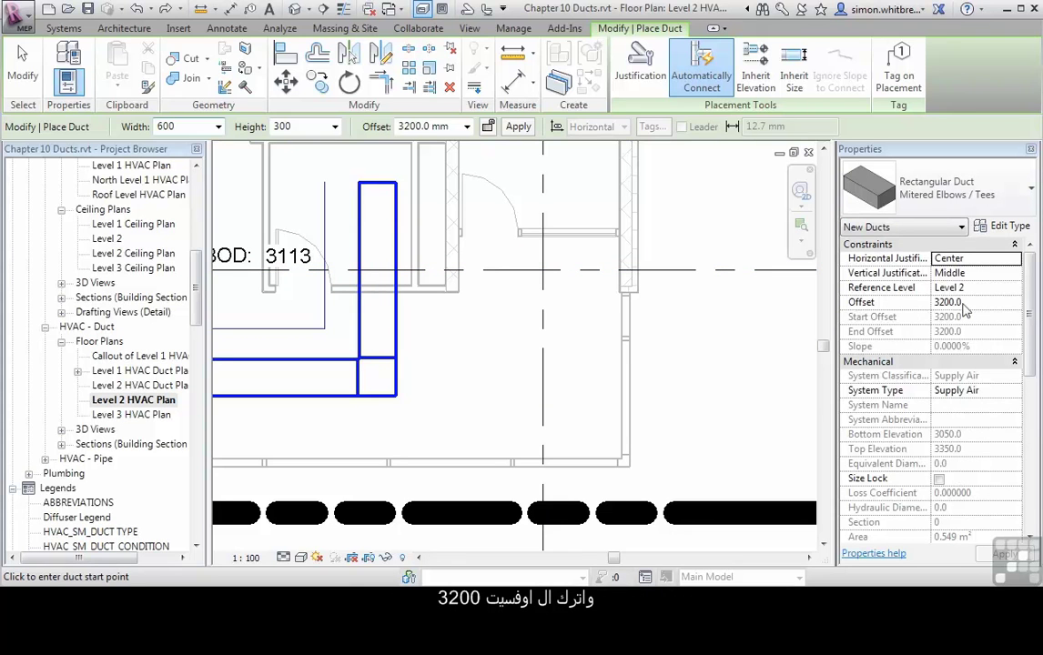
left_click(555, 217)
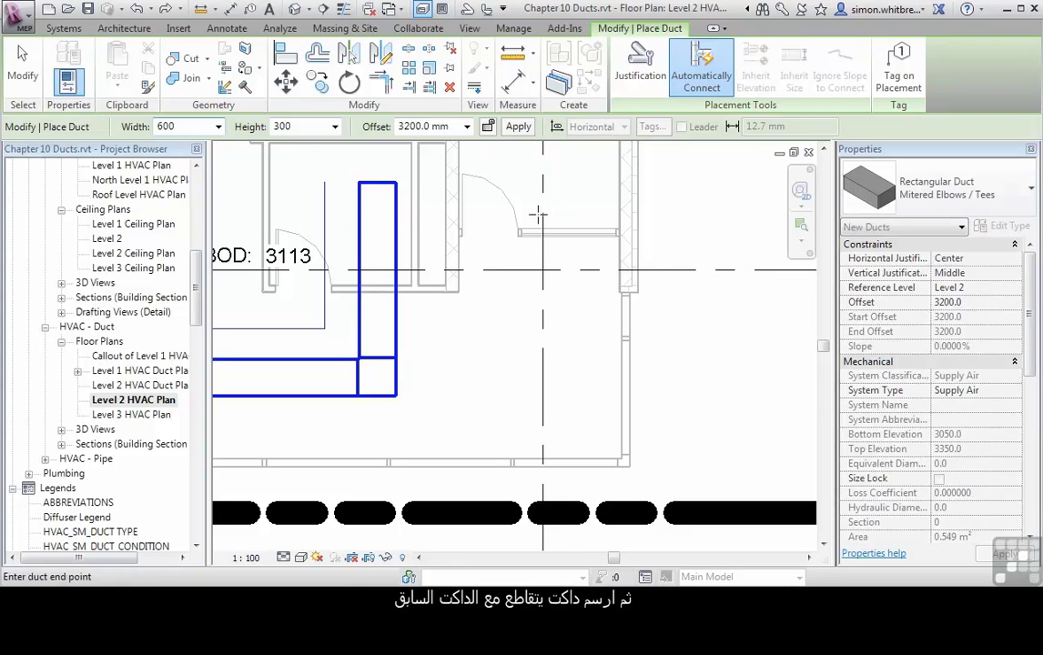
left_click(245, 216)
key("Escape")
key("Escape")
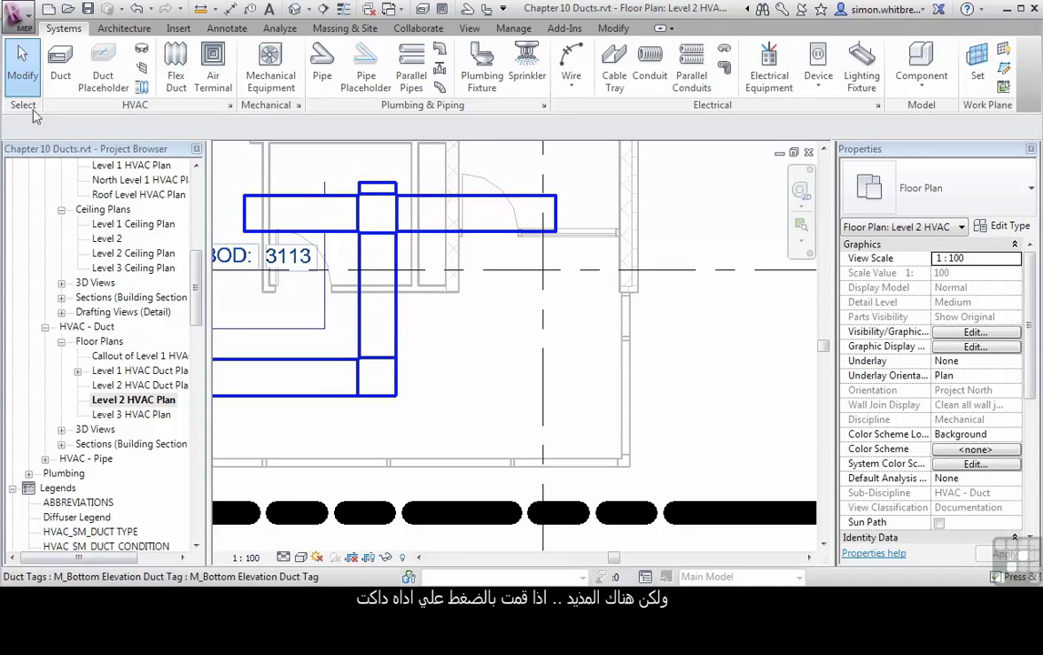
- Start a new duct with its System Type set to Exhaust Air
left_click(60, 73)
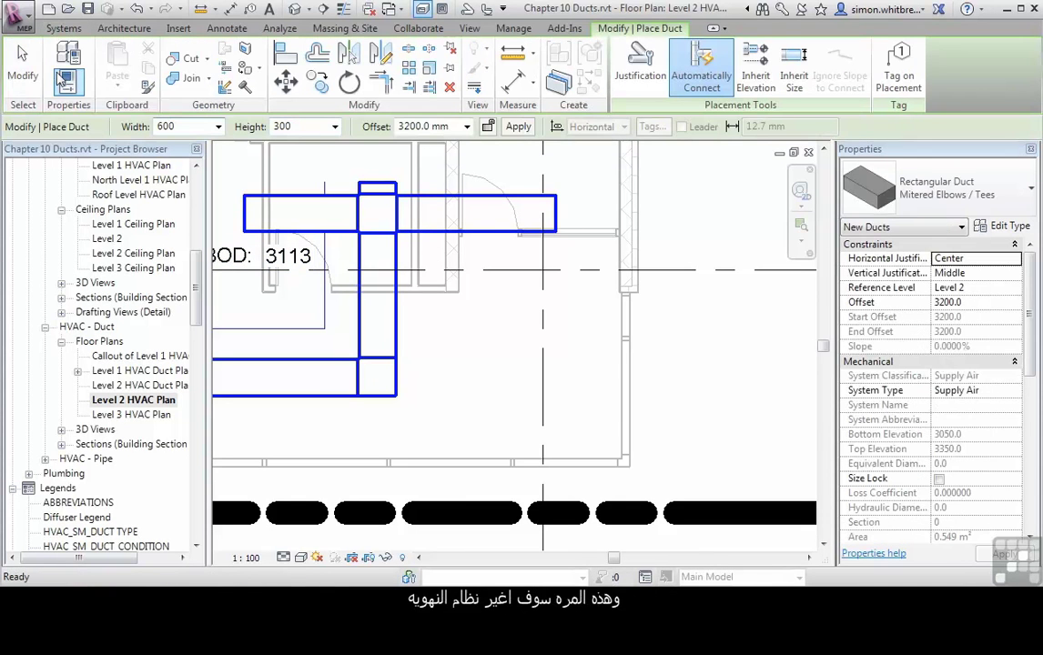
left_click(1016, 391)
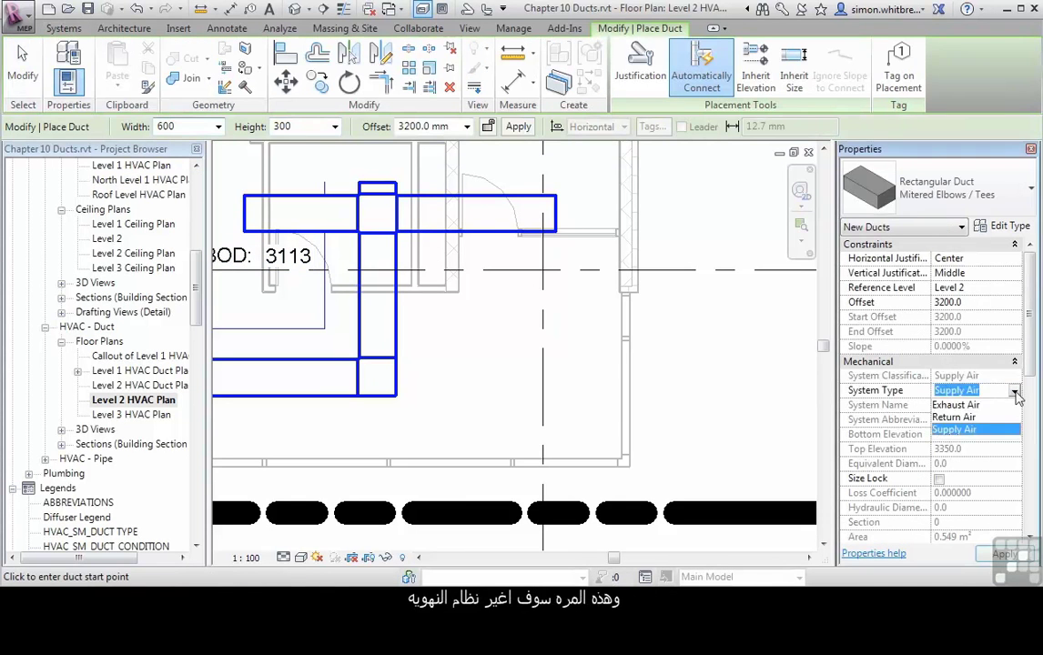
left_click(942, 407)
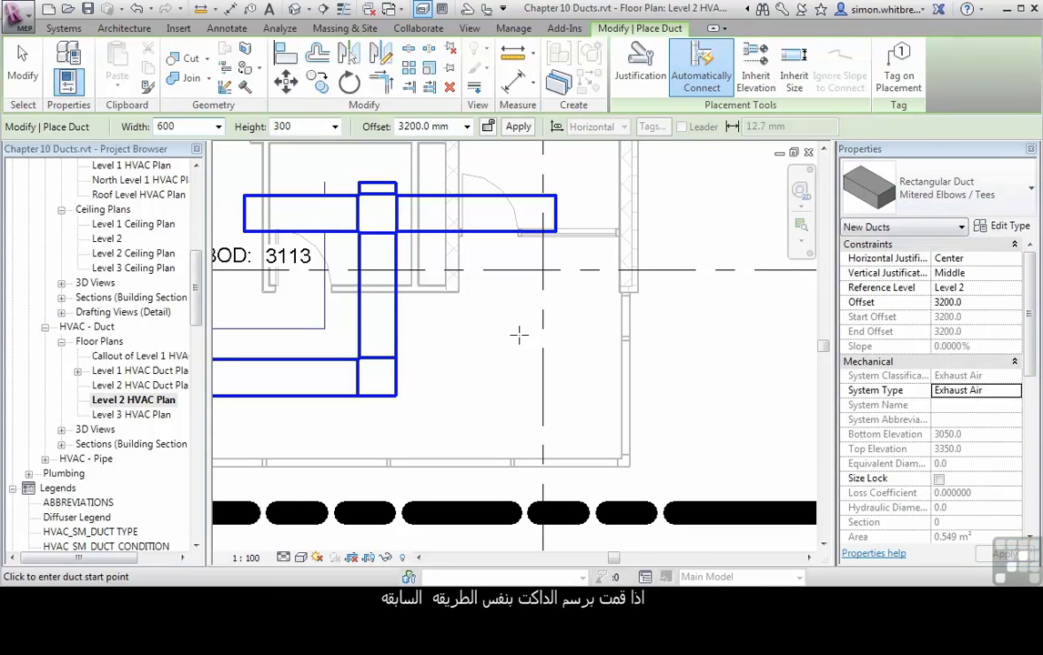
- Draw the exhaust duct across the vertical supply duct below the first crossing, then show Collaborate tools
left_click(555, 300)
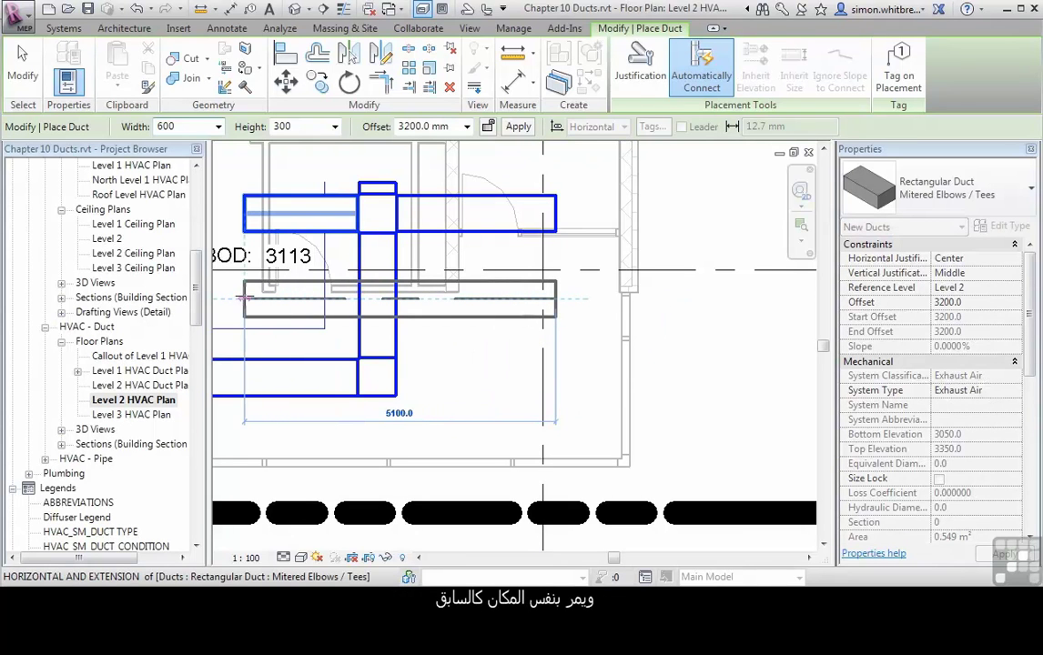
left_click(246, 297)
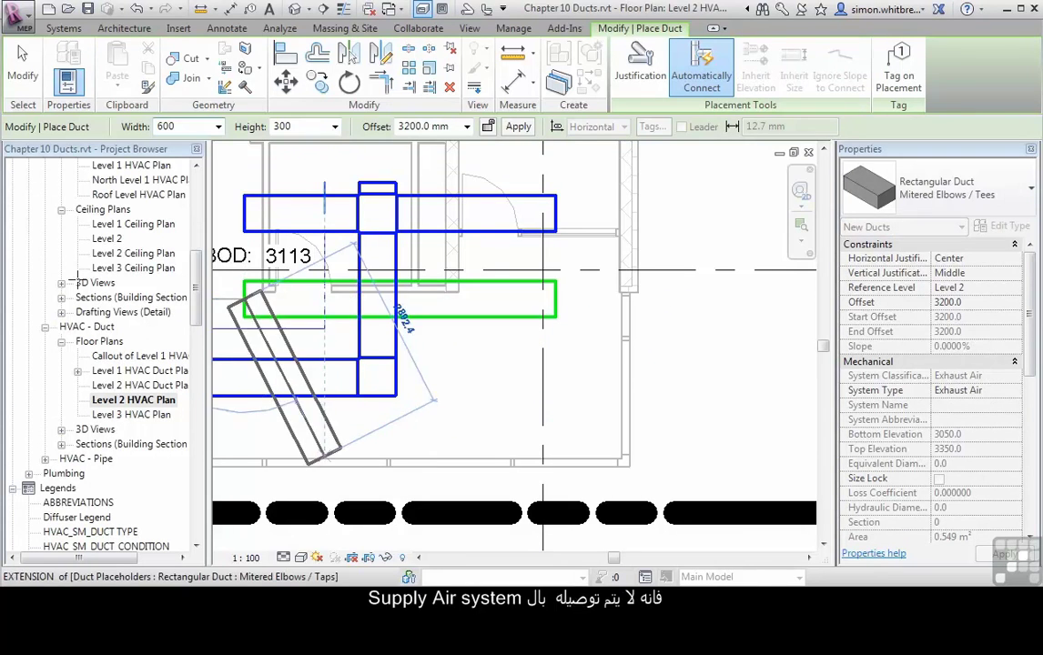
key("Escape")
key("Escape")
key("Escape")
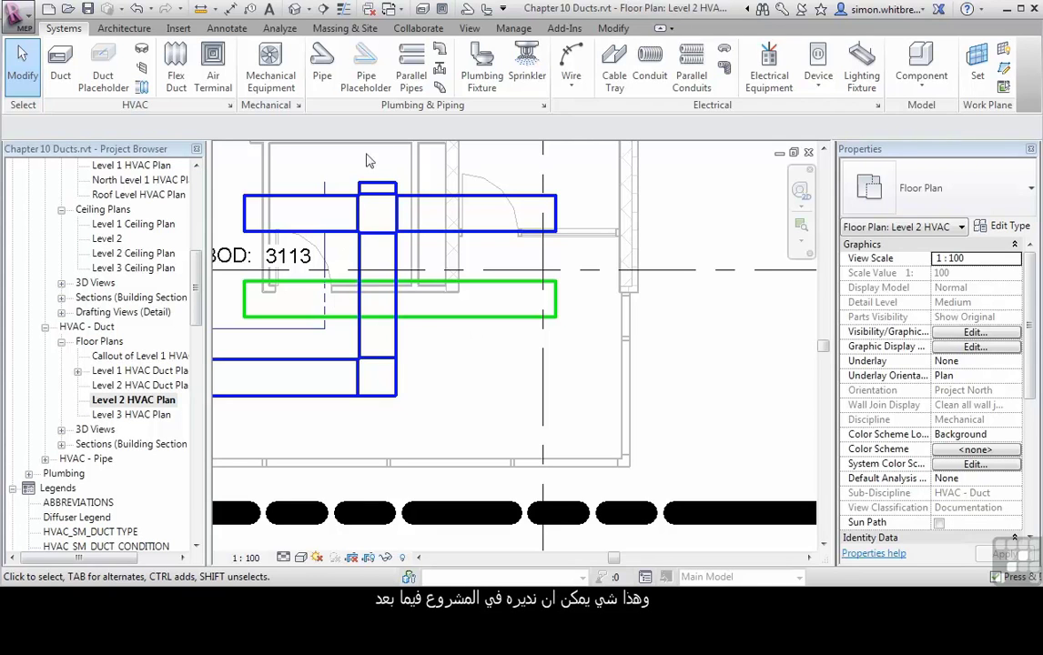
left_click(418, 30)
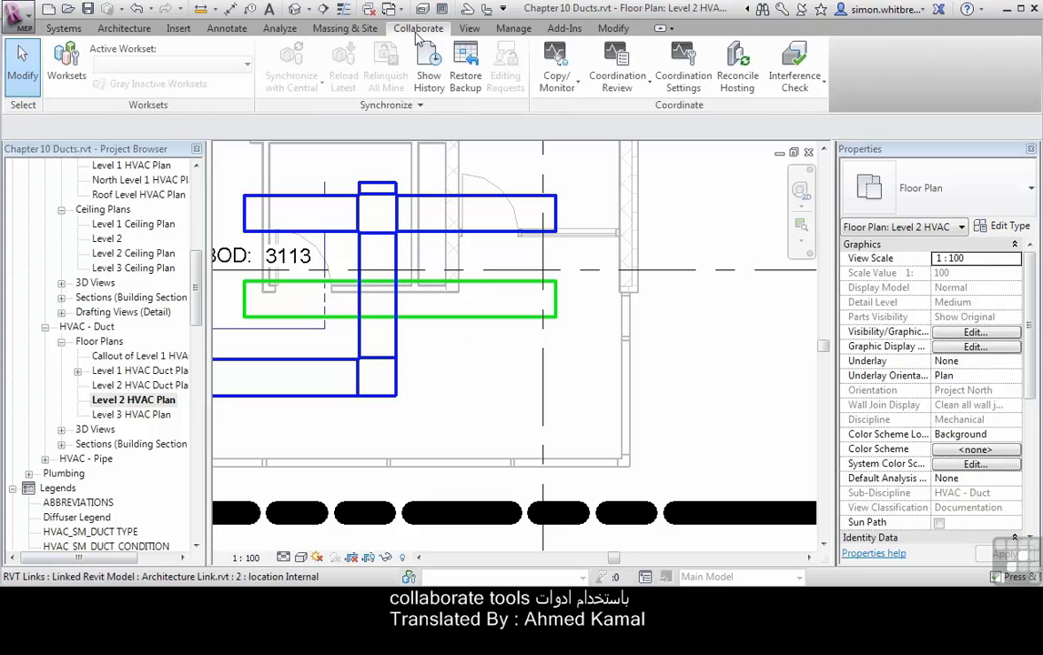